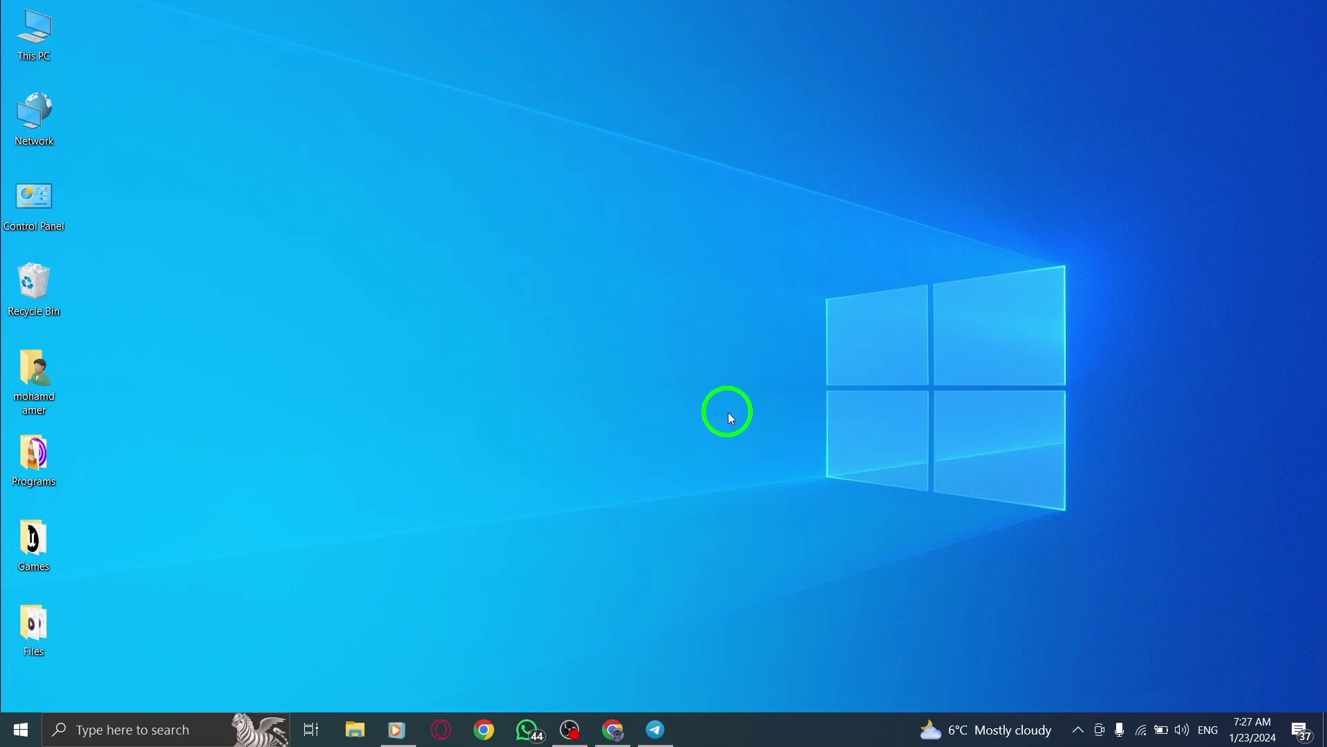
- Restore Telegram Desktop and begin login from the welcome screen with Start Messaging
{"action": "left_click", "coordinate": [655, 729]}
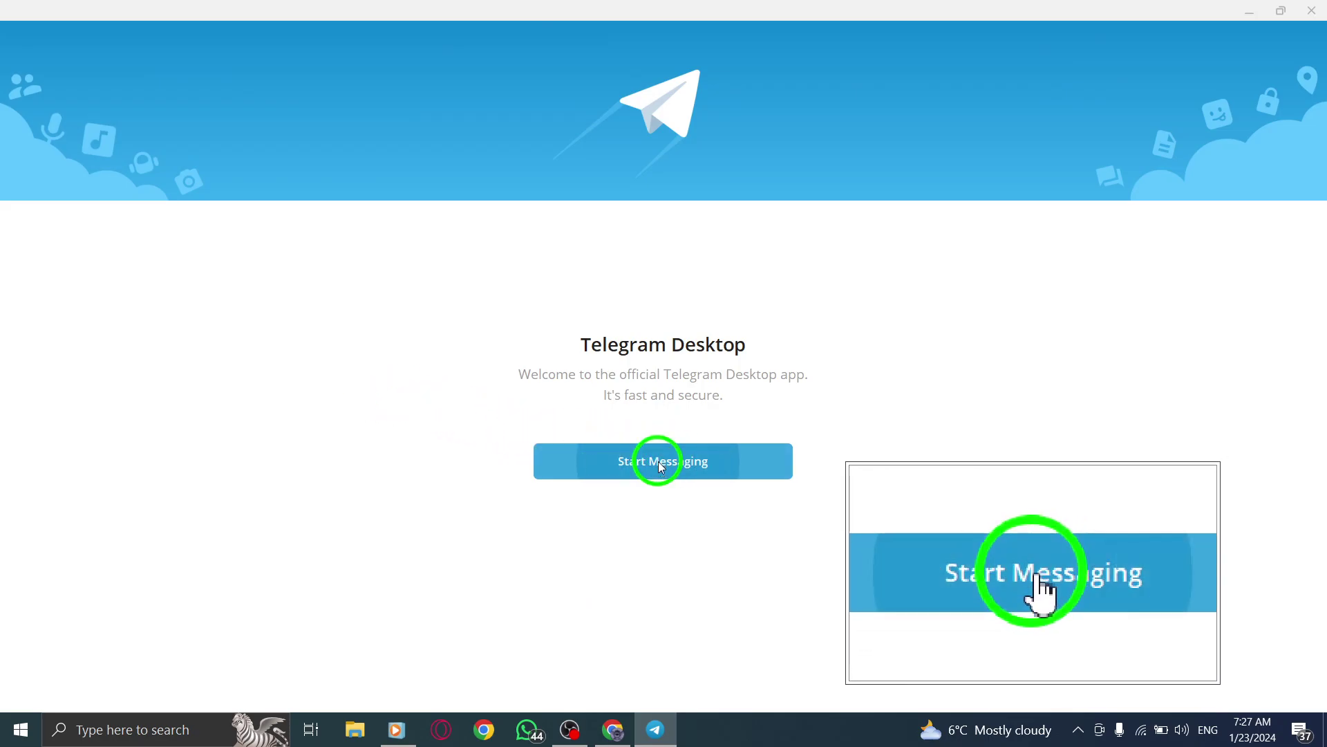
{"action": "left_click", "coordinate": [664, 461]}
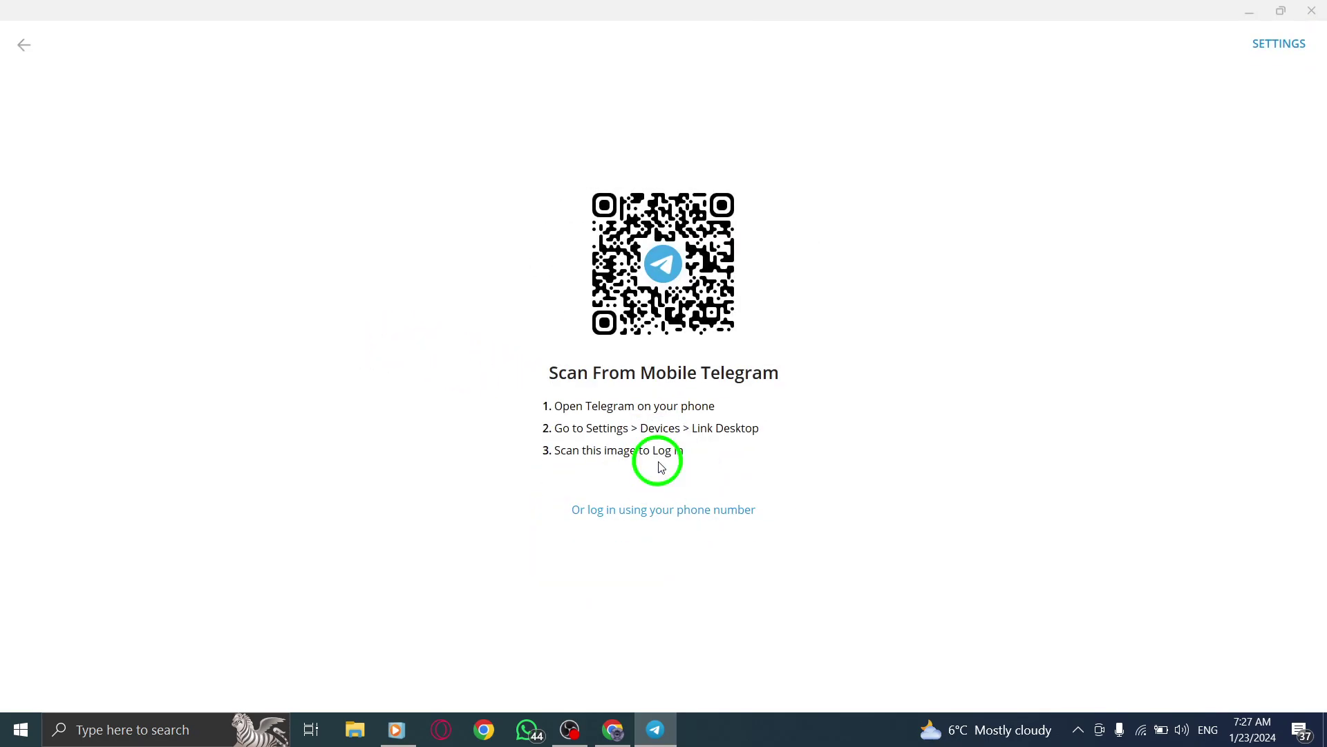
{"action": "left_click", "coordinate": [613, 509]}
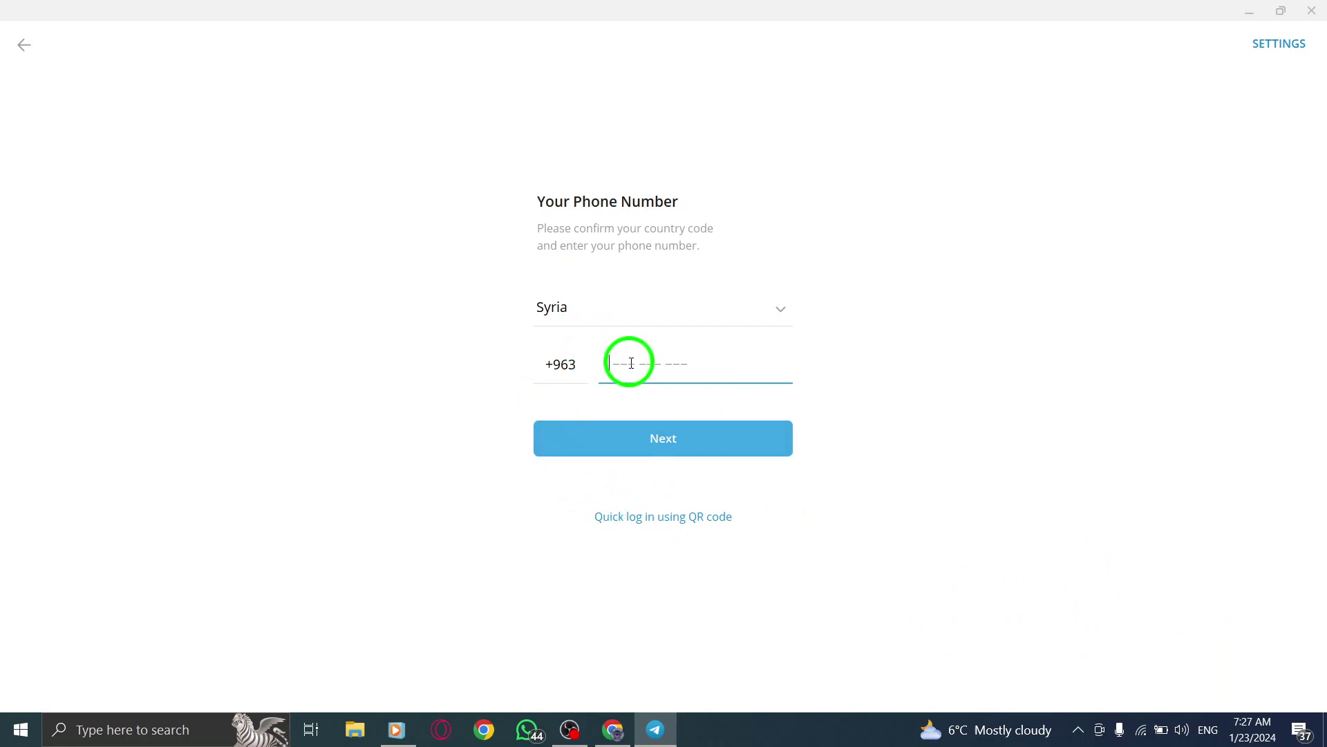
{"action": "type", "text": "123 456 789"}
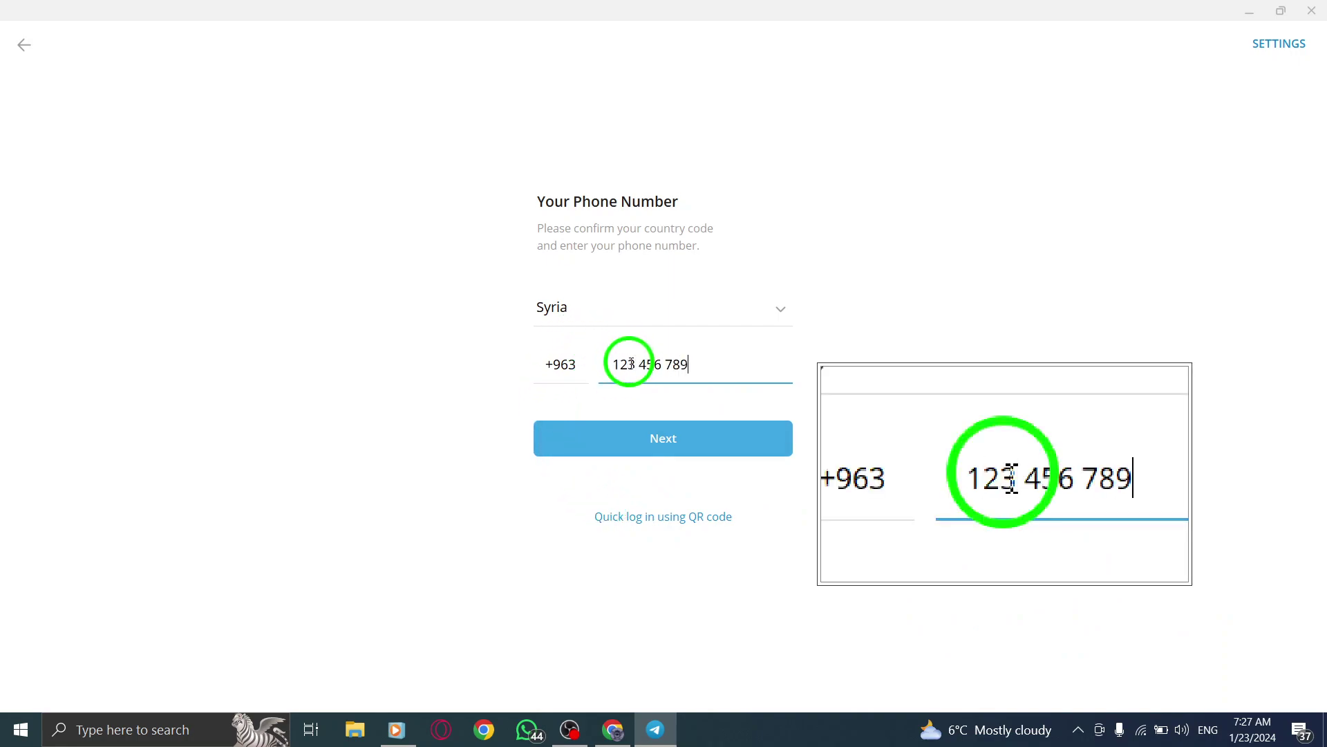
- Submit the entered number with Next, then erase the number and country code
{"action": "left_click", "coordinate": [662, 455]}
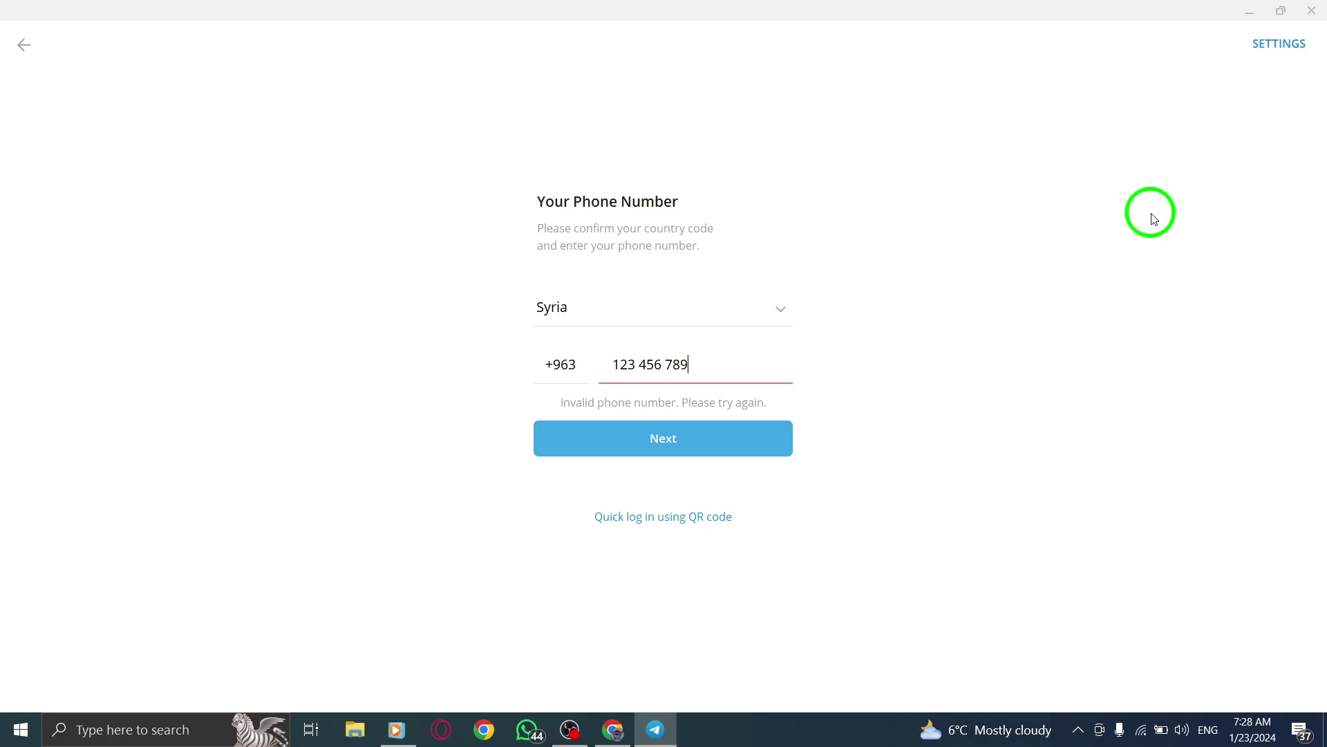
{"action": "key", "text": "BackSpace"}
{"action": "key", "text": "BackSpace"}
{"action": "key", "text": "BackSpace"}
{"action": "key", "text": "BackSpace"}
{"action": "key", "text": "BackSpace"}
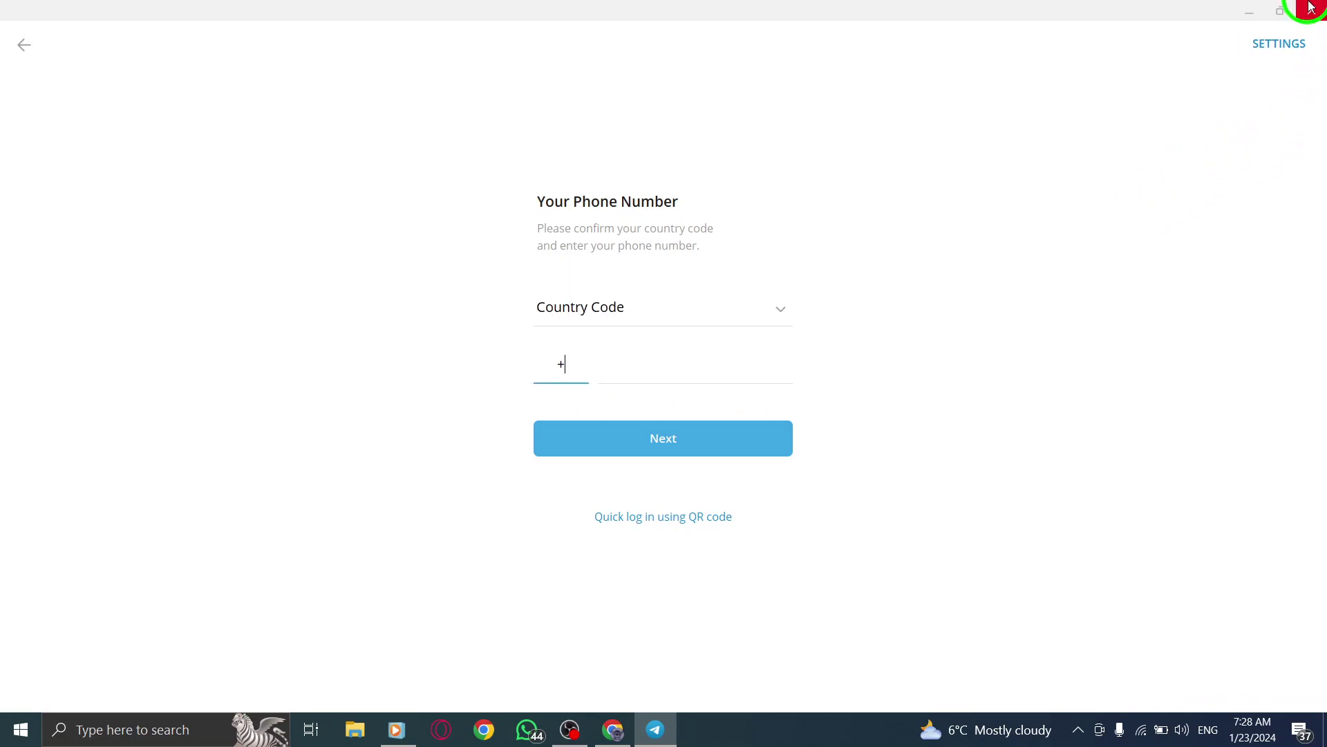
{"action": "left_click", "coordinate": [1309, 9]}
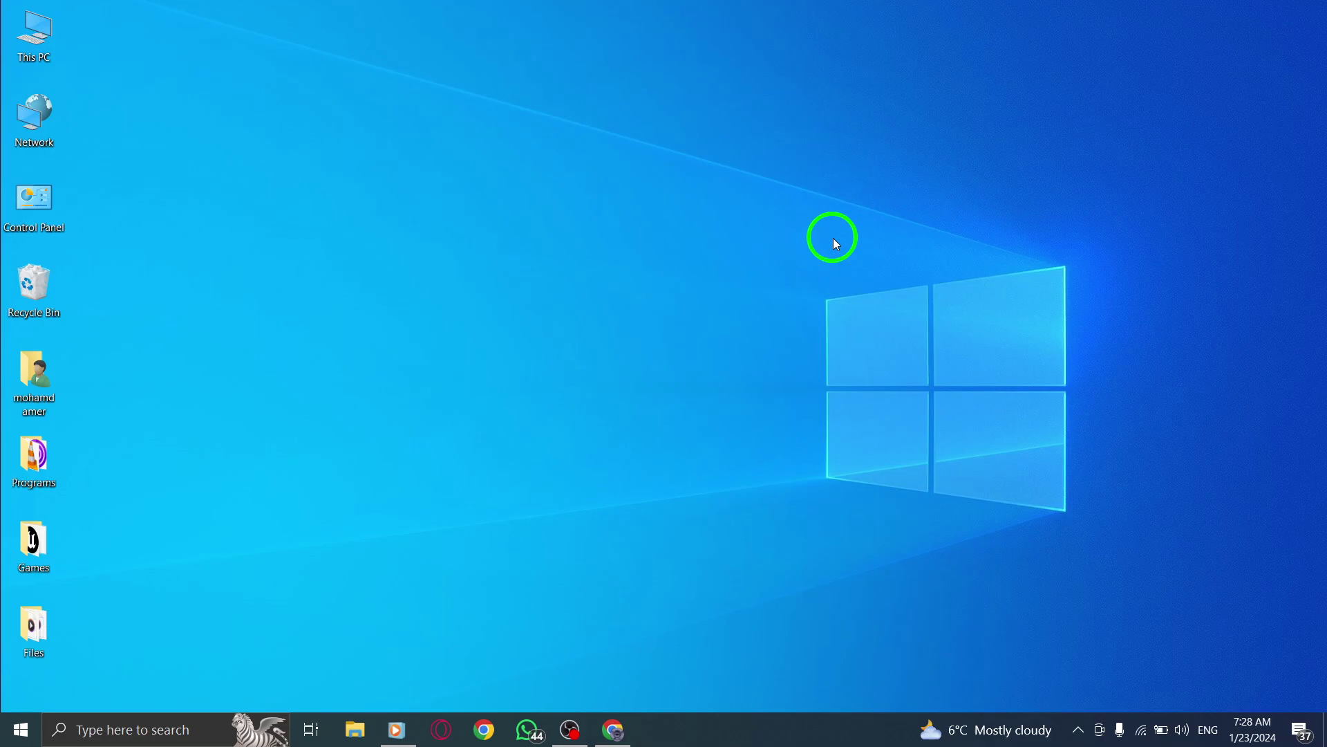